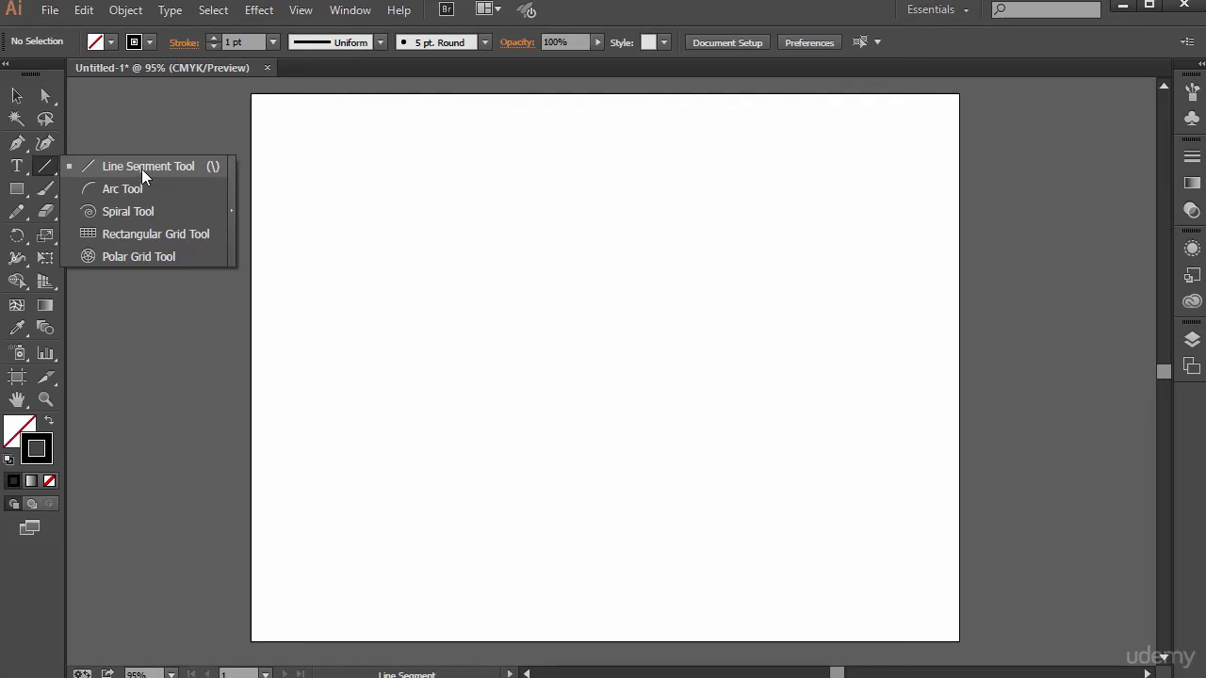
# Step: Create a 7.97 in line on the artboard through the Line Segment tool's options, and undo it
pyautogui.click(194, 166)
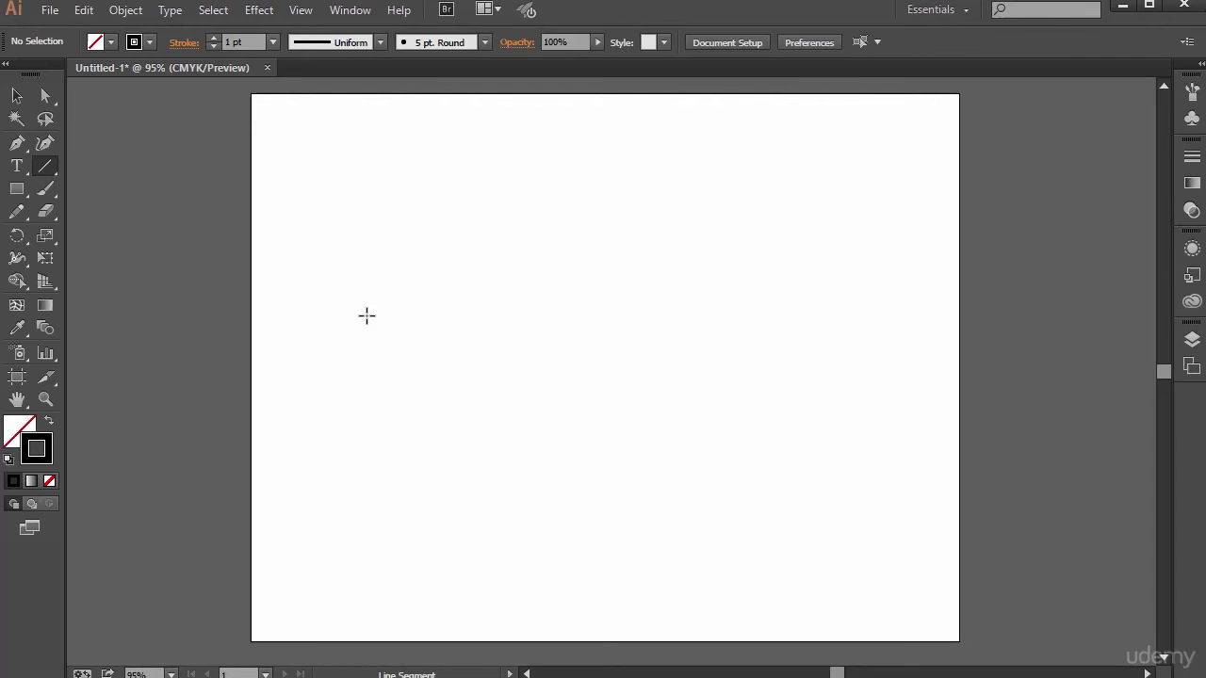
pyautogui.click(384, 286)
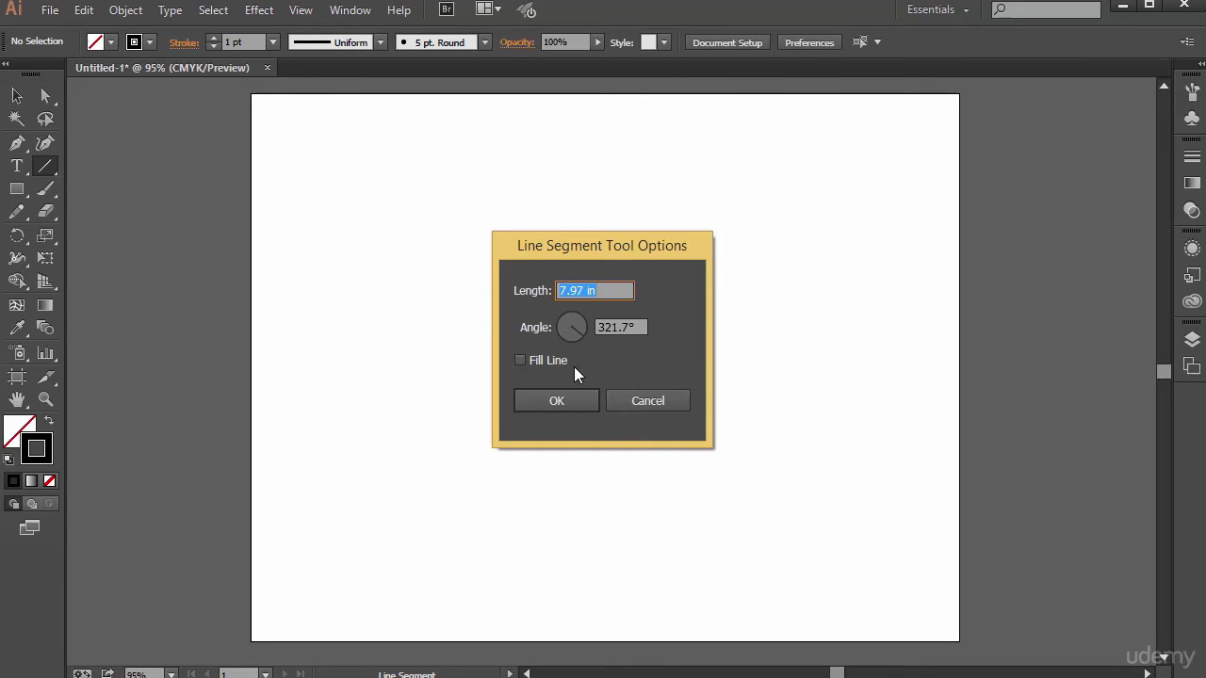
pyautogui.click(576, 331)
pyautogui.click(580, 333)
pyautogui.click(557, 402)
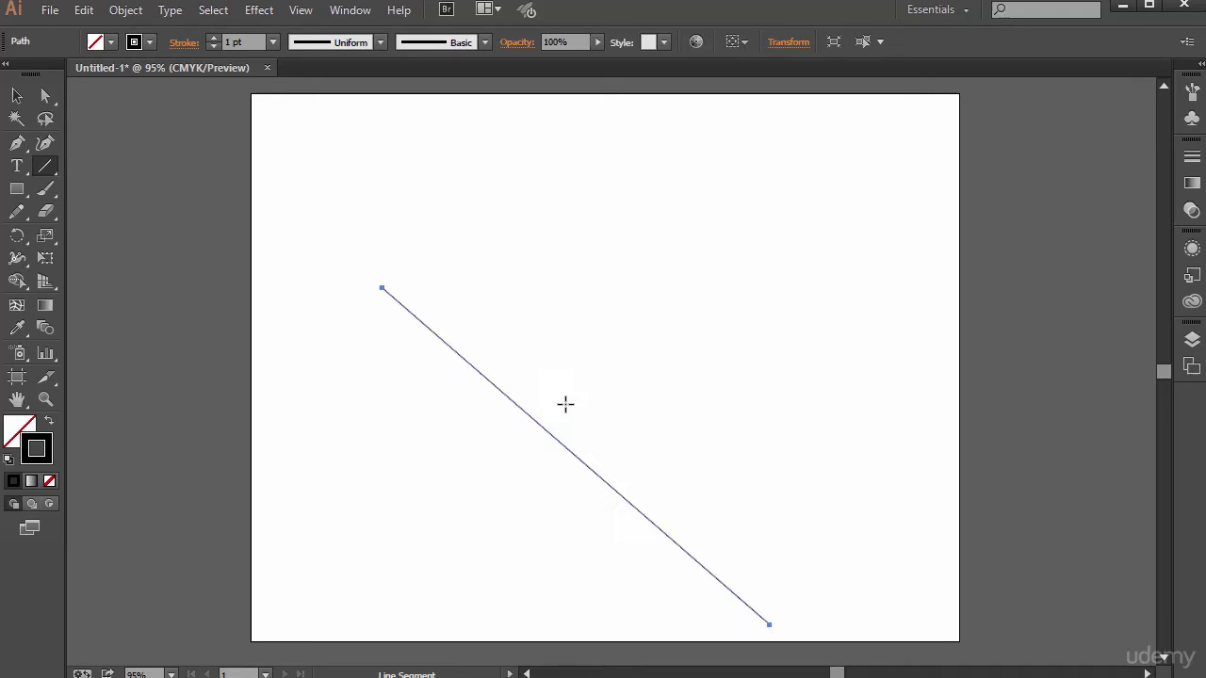
pyautogui.hotkey('ctrl', 'z')
# Step: Draw several crossing straight lines across the artboard and shift the long diagonal one slightly downward
pyautogui.moveTo(367, 345); pyautogui.dragTo(592, 492)
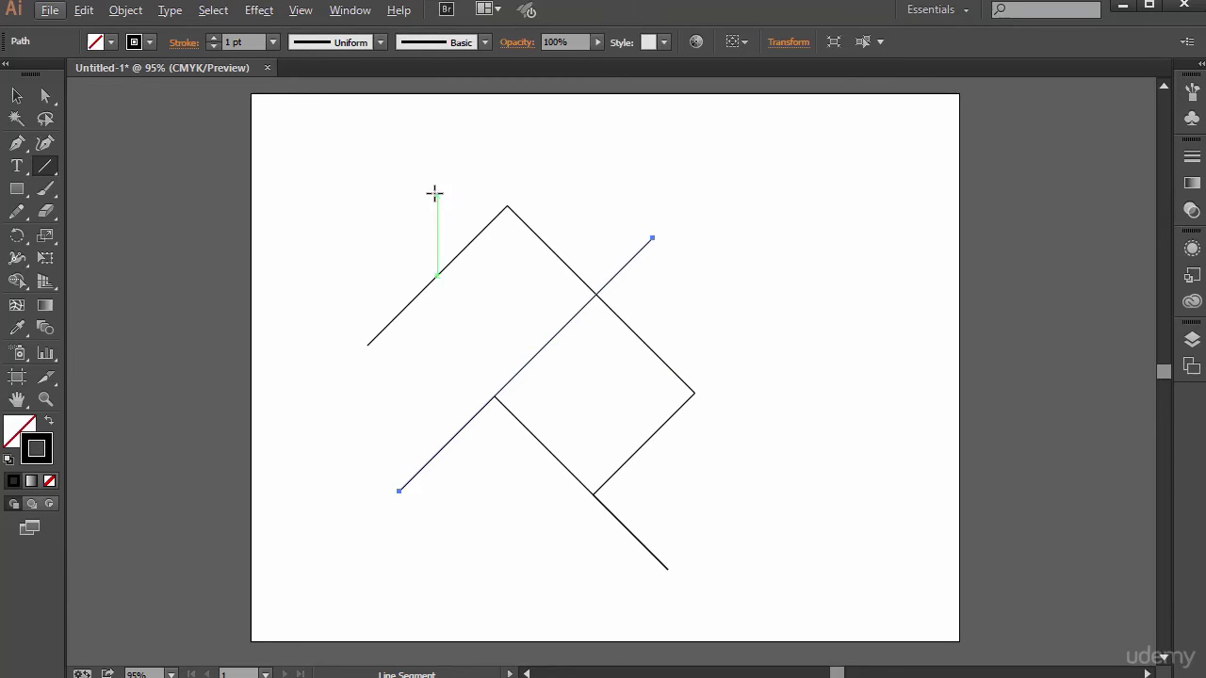
pyautogui.moveTo(420, 168)
pyautogui.mouseDown()
pyautogui.moveTo(593, 398)
pyautogui.moveTo(556, 573)
pyautogui.moveTo(546, 572)
pyautogui.mouseUp()
pyautogui.moveTo(567, 357); pyautogui.dragTo(863, 538)
pyautogui.press('ctrl')
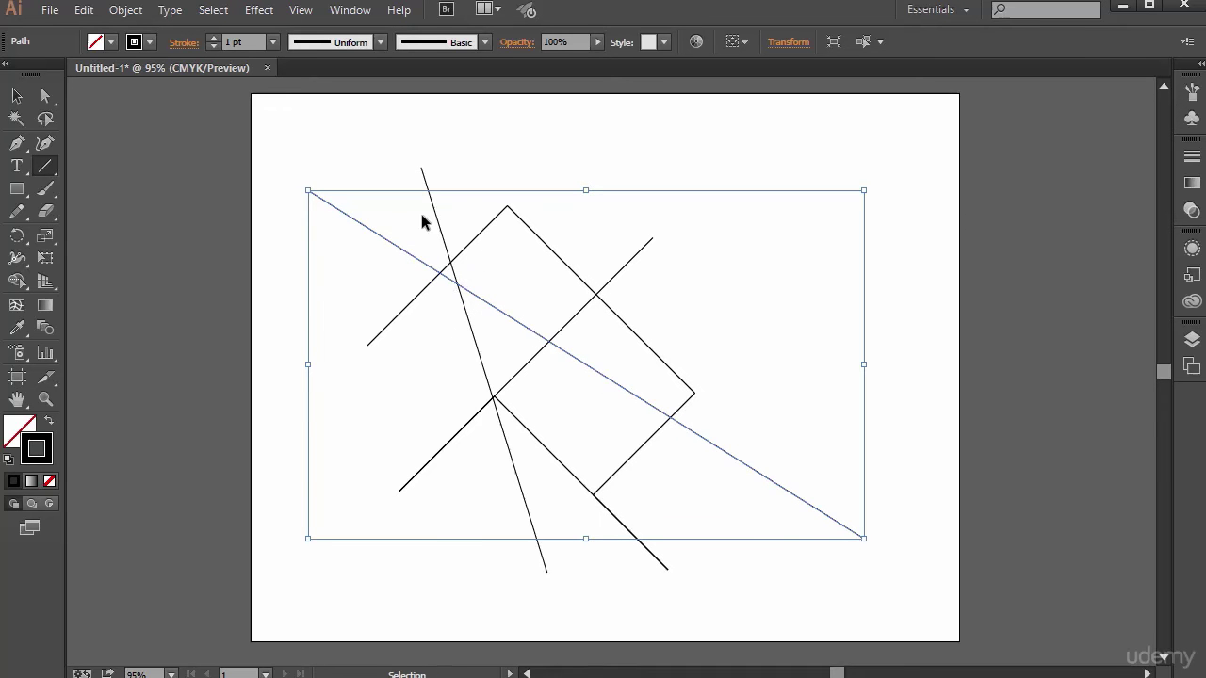
pyautogui.moveTo(440, 274)
pyautogui.mouseDown()
pyautogui.moveTo(458, 277)
pyautogui.moveTo(443, 292)
pyautogui.mouseUp()
pyautogui.keyDown('ctrl'); pyautogui.click(481, 224); pyautogui.keyUp('ctrl')
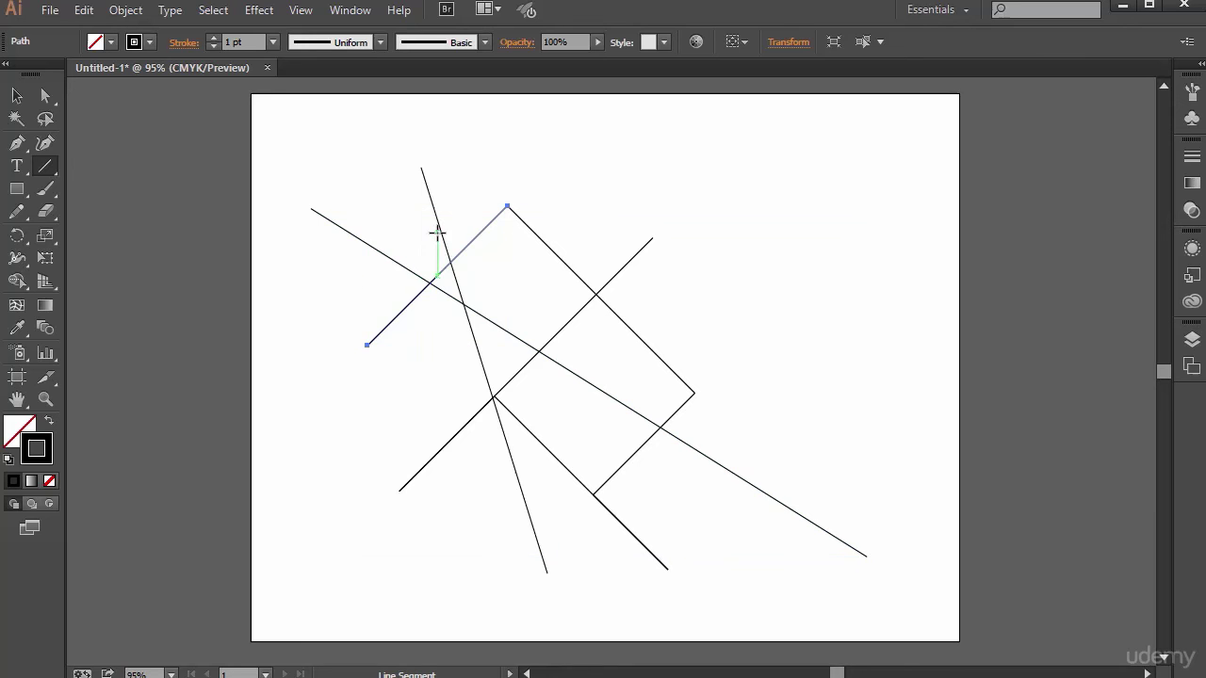
# Step: Select all the lines on the artboard and delete them
pyautogui.click(45, 167)
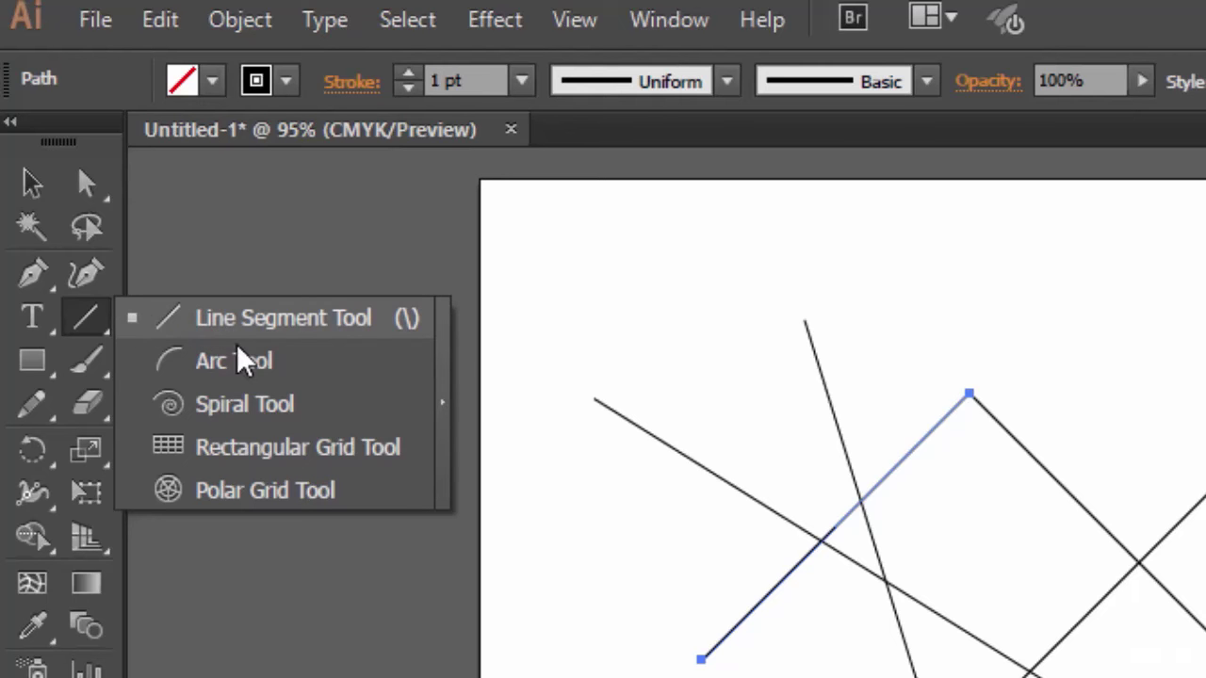
pyautogui.click(18, 180)
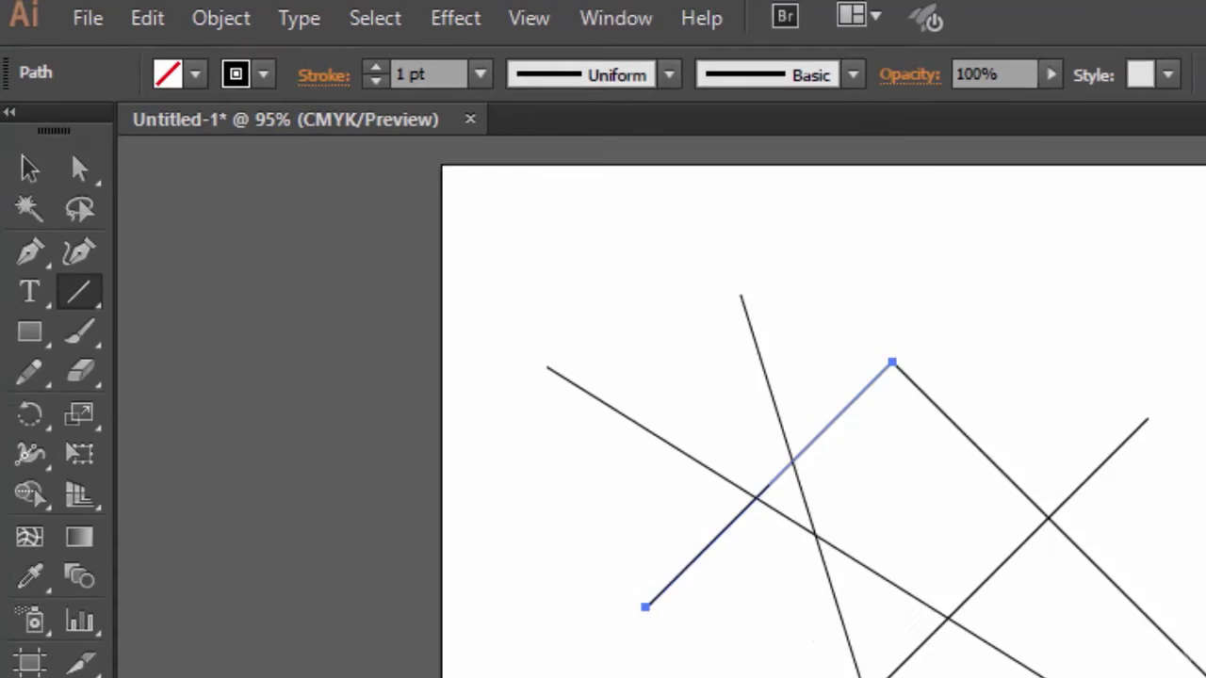
pyautogui.moveTo(1138, 246); pyautogui.dragTo(438, 677)
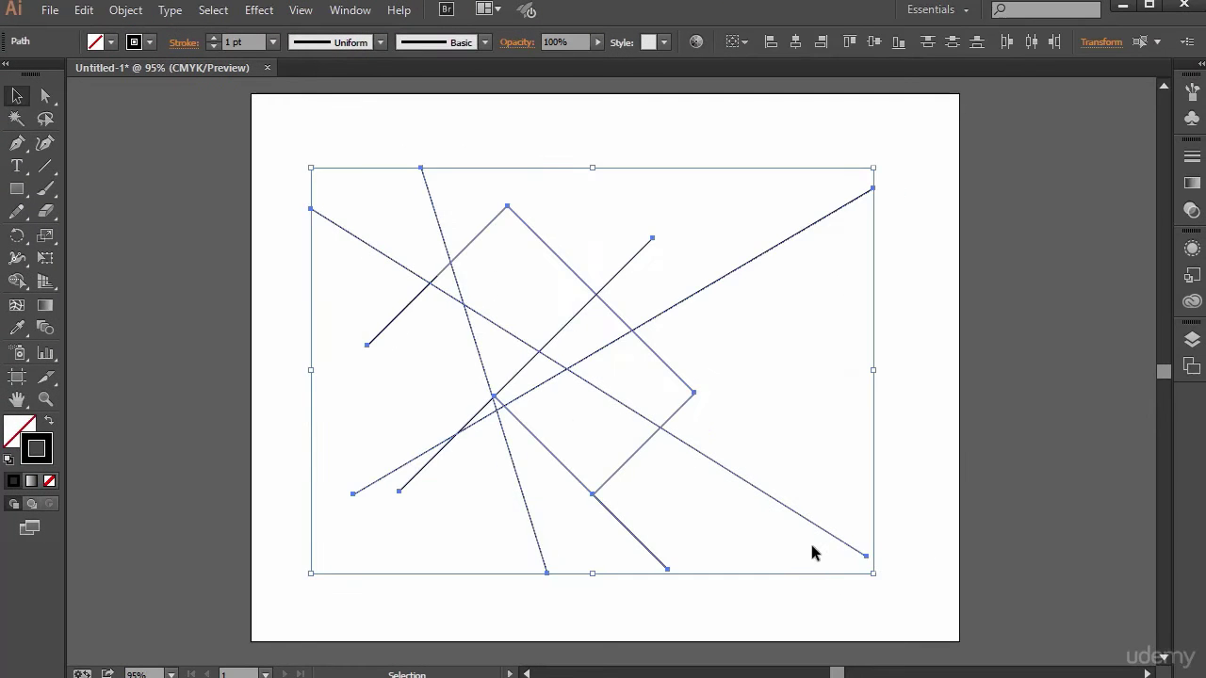
pyautogui.press('Delete')
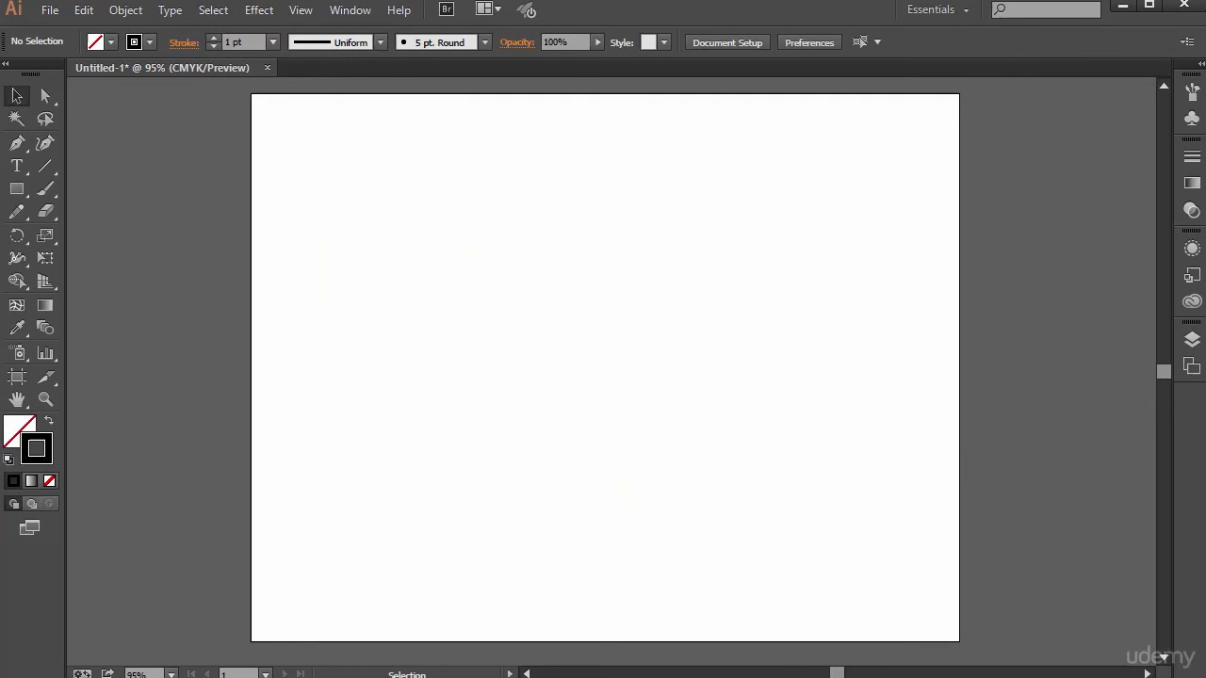
# Step: Draw two opposing arcs, each about 3.2 in wide and high, that meet at both ends as a leaf outline
pyautogui.click(45, 165)
pyautogui.click(106, 189)
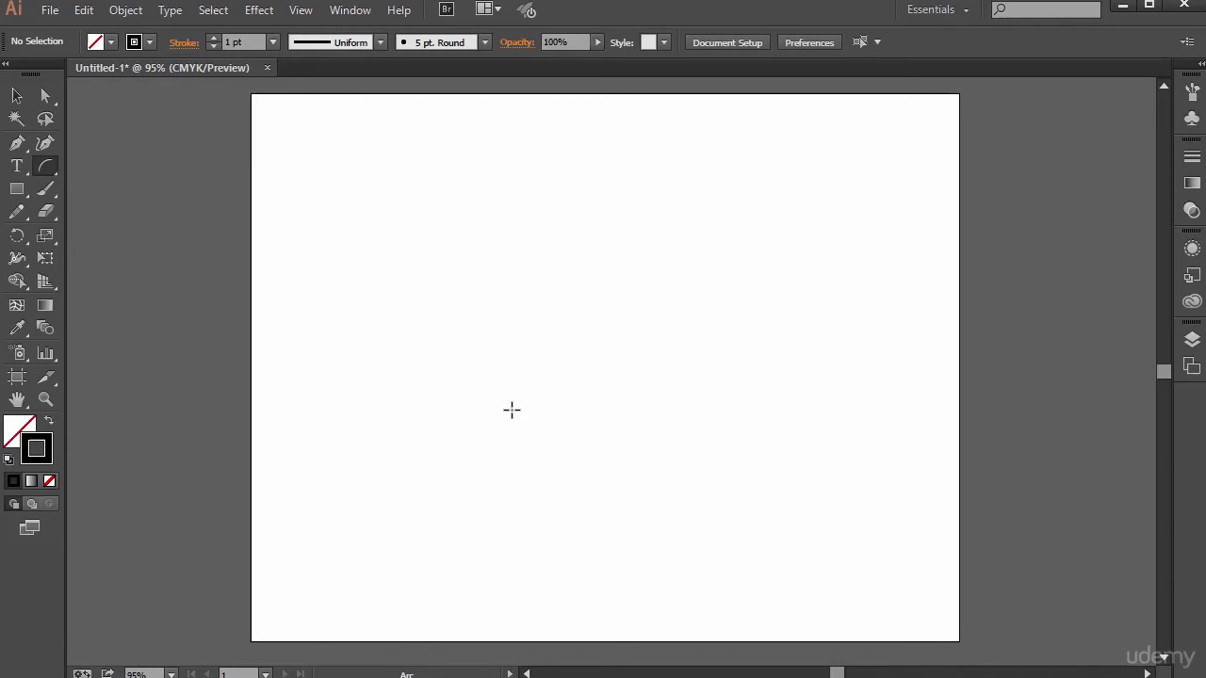
pyautogui.moveTo(444, 431); pyautogui.dragTo(650, 224)
pyautogui.moveTo(649, 224); pyautogui.dragTo(457, 424)
pyautogui.click(458, 426)
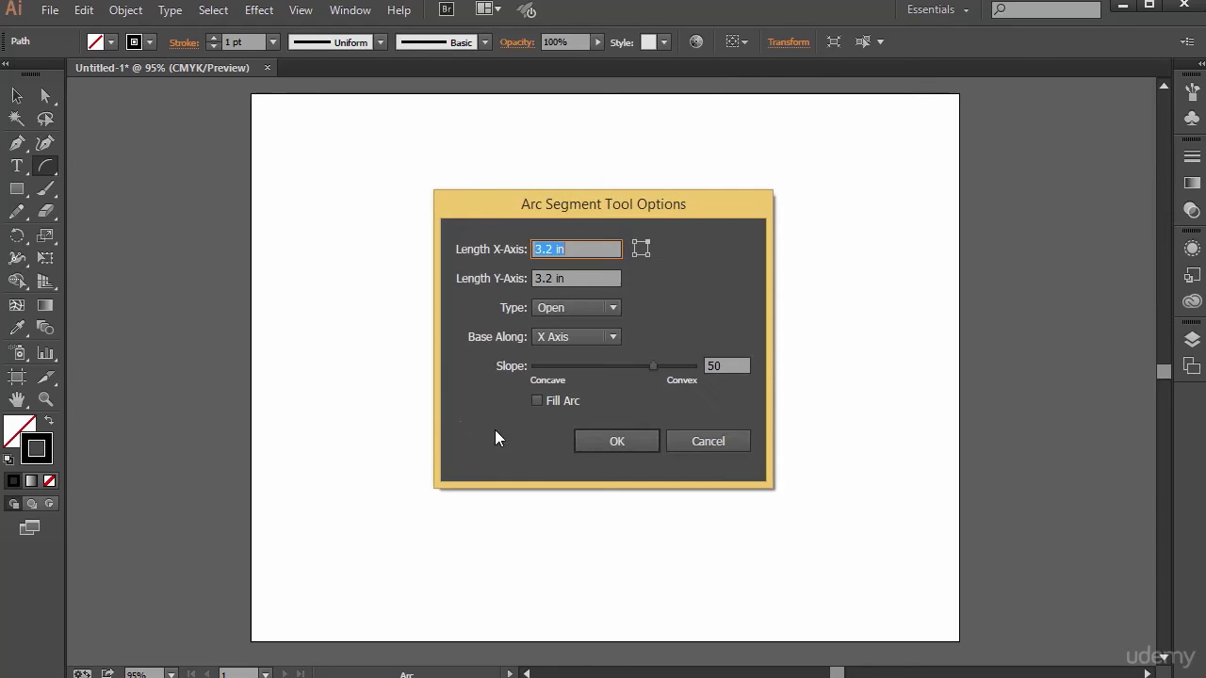
pyautogui.click(706, 442)
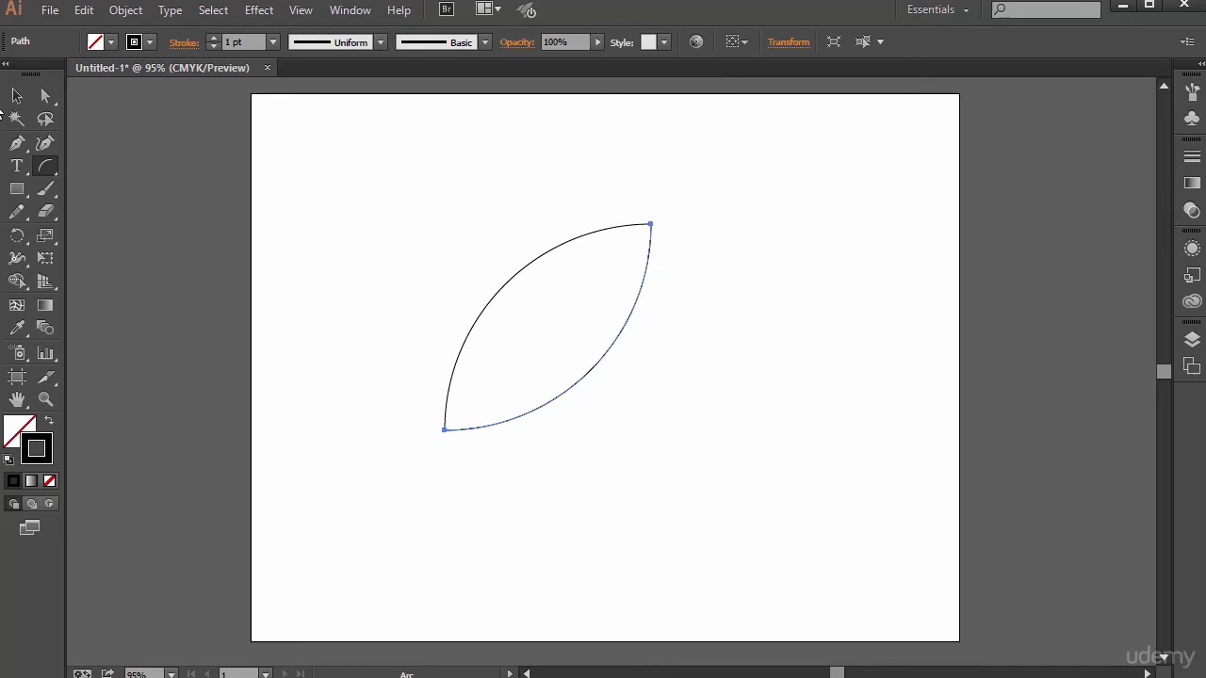
# Step: Pull the lower arc's upper-right end point away from the other arc, and undo the move
pyautogui.click(43, 99)
pyautogui.click(409, 196)
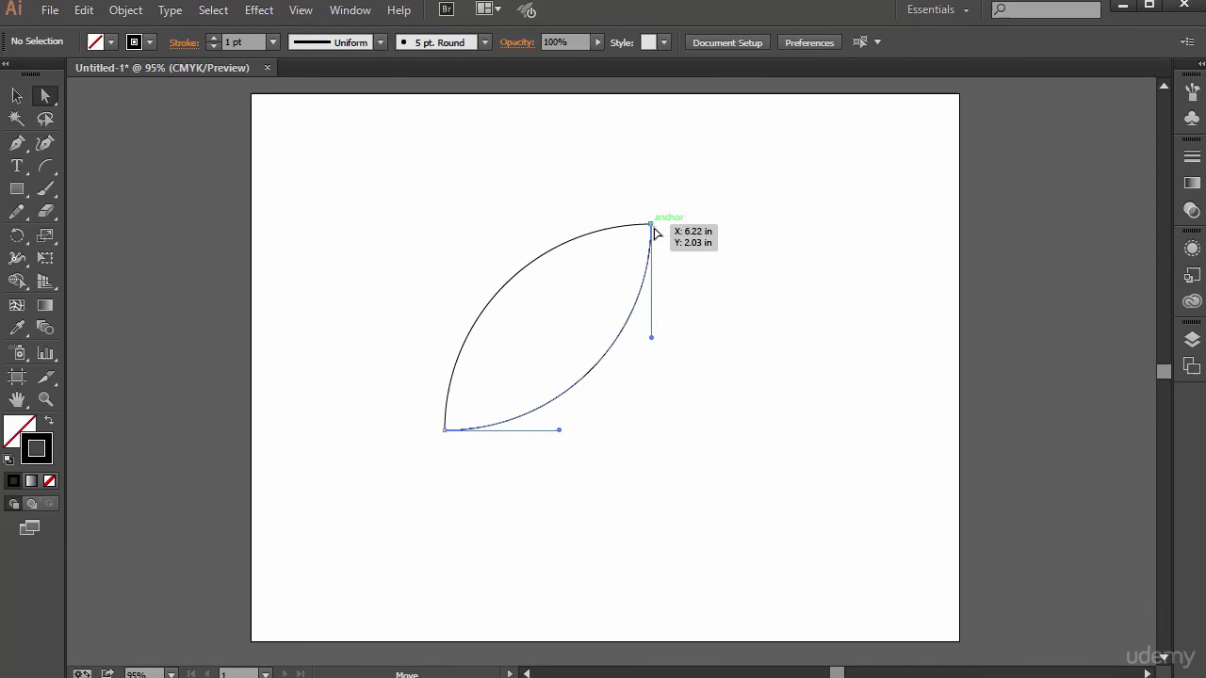
pyautogui.moveTo(654, 230); pyautogui.dragTo(732, 274)
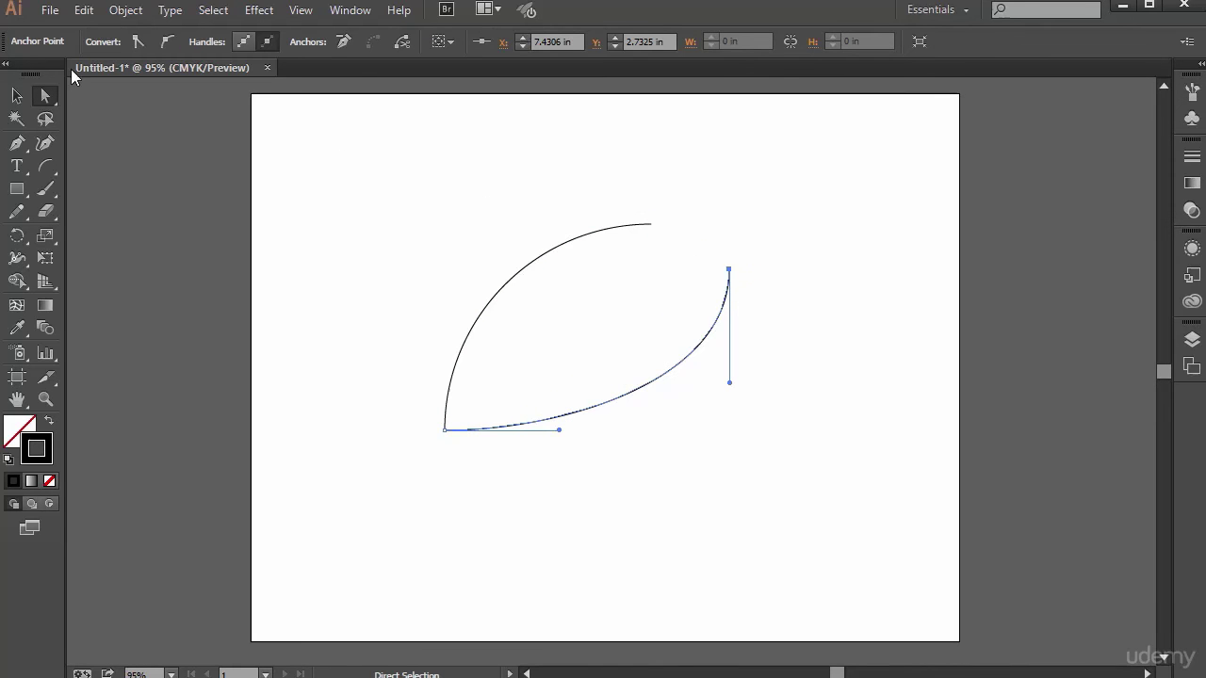
pyautogui.click(84, 9)
pyautogui.click(98, 31)
pyautogui.click(695, 196)
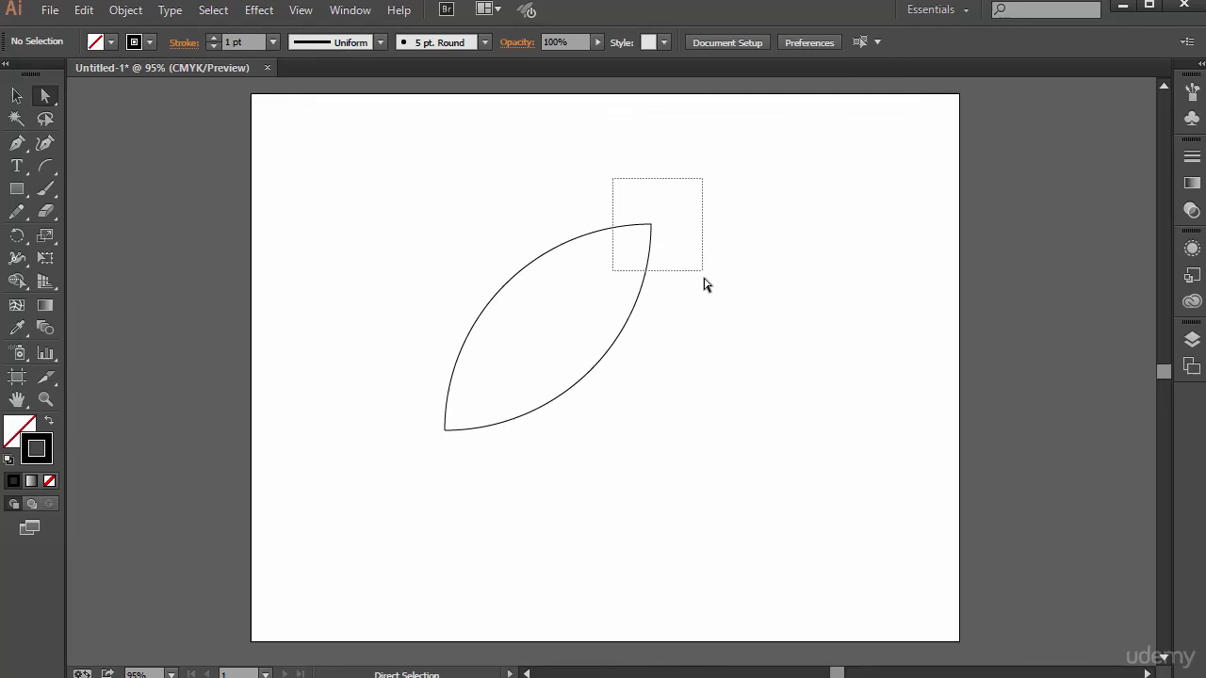
# Step: Select both overlapping end points at the leaf's upper-right tip and join them into one path
pyautogui.moveTo(705, 284); pyautogui.dragTo(703, 282)
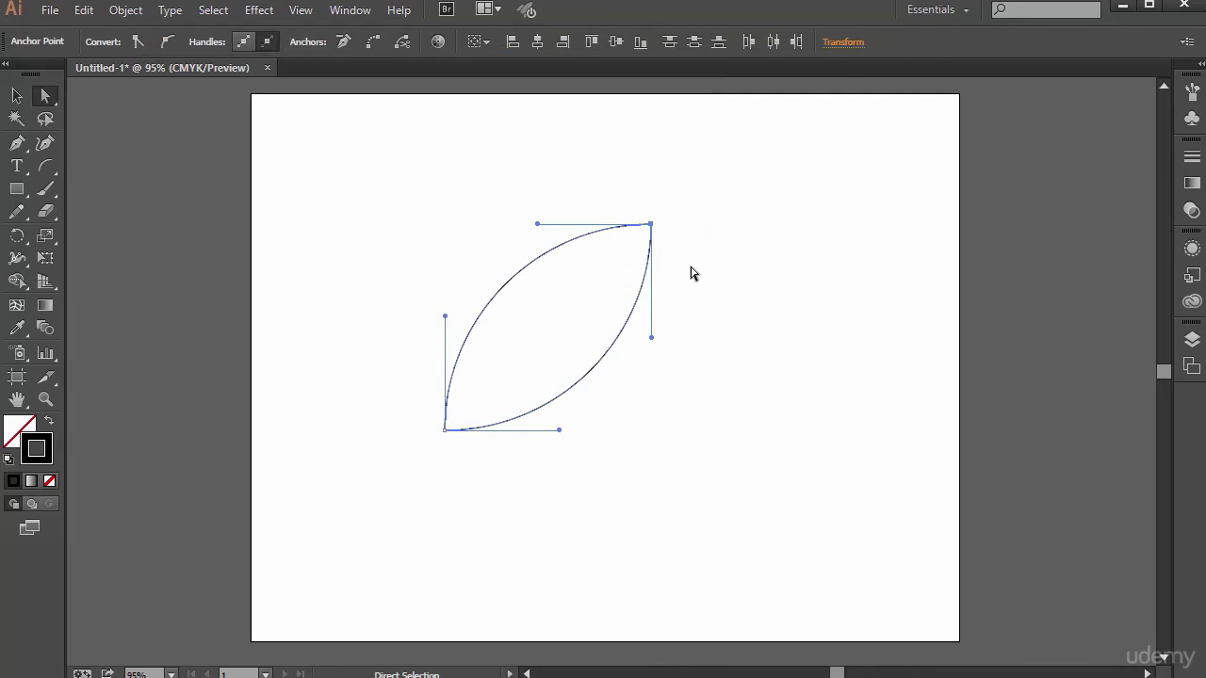
pyautogui.click(137, 13)
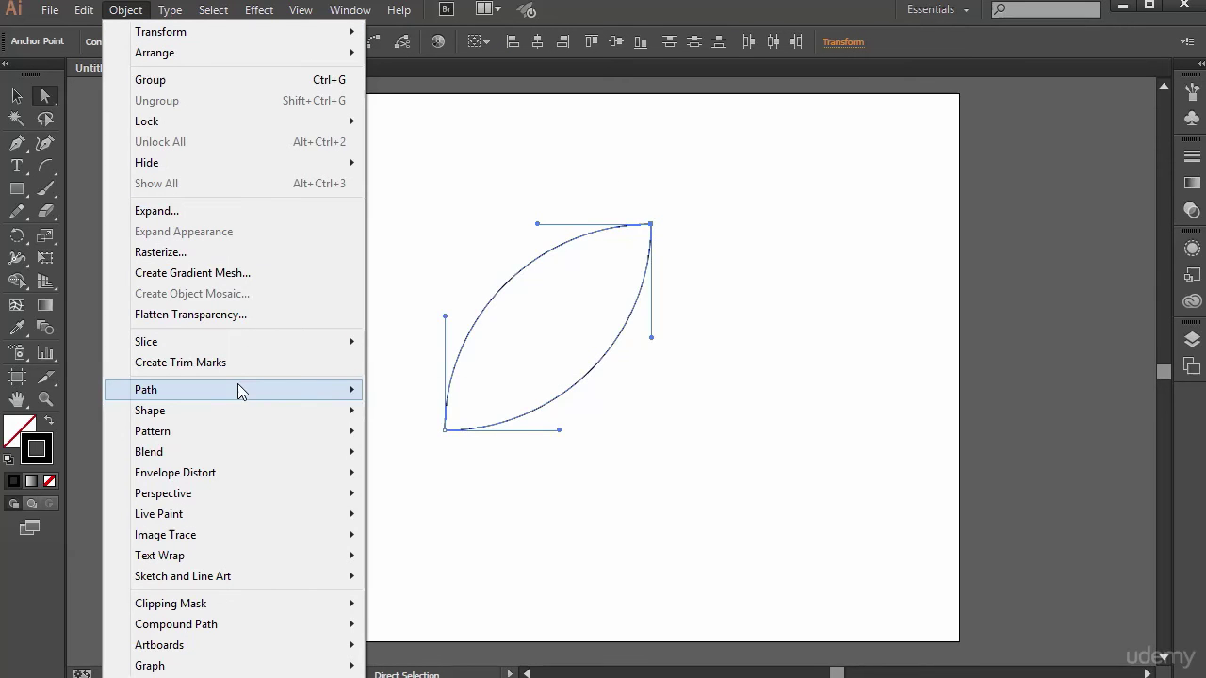
pyautogui.moveTo(237, 389)
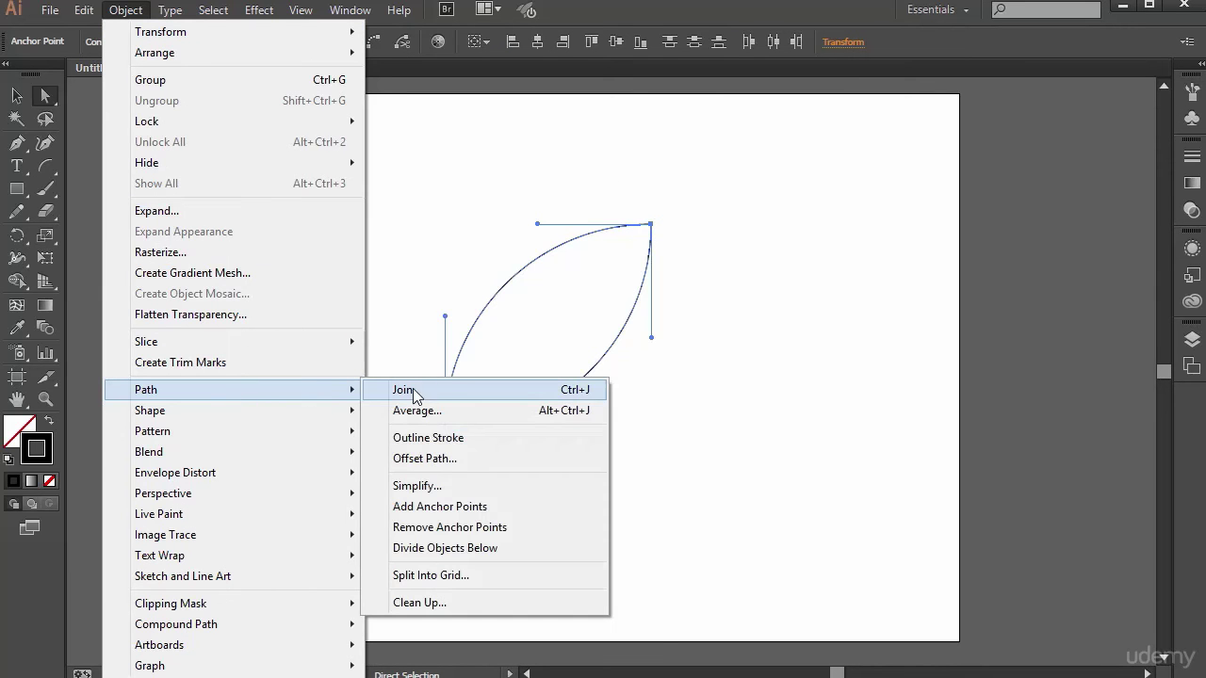
pyautogui.click(568, 389)
pyautogui.click(764, 249)
# Step: Move the joined tip slightly down and pull the upper arc's lower-left end point away from the lower arc
pyautogui.moveTo(650, 225)
pyautogui.mouseDown()
pyautogui.moveTo(739, 298)
pyautogui.moveTo(646, 236)
pyautogui.moveTo(673, 233)
pyautogui.moveTo(701, 264)
pyautogui.moveTo(654, 240)
pyautogui.mouseUp()
pyautogui.click(744, 247)
pyautogui.click(725, 268)
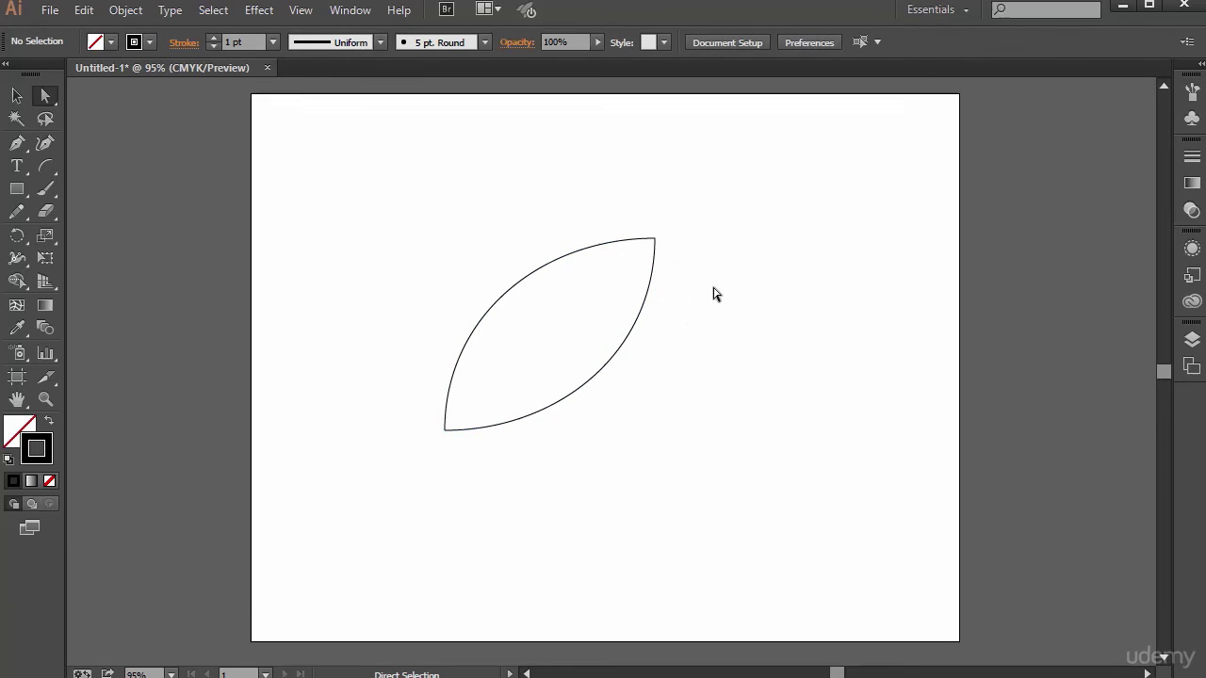
pyautogui.moveTo(446, 432); pyautogui.dragTo(405, 412)
pyautogui.click(420, 492)
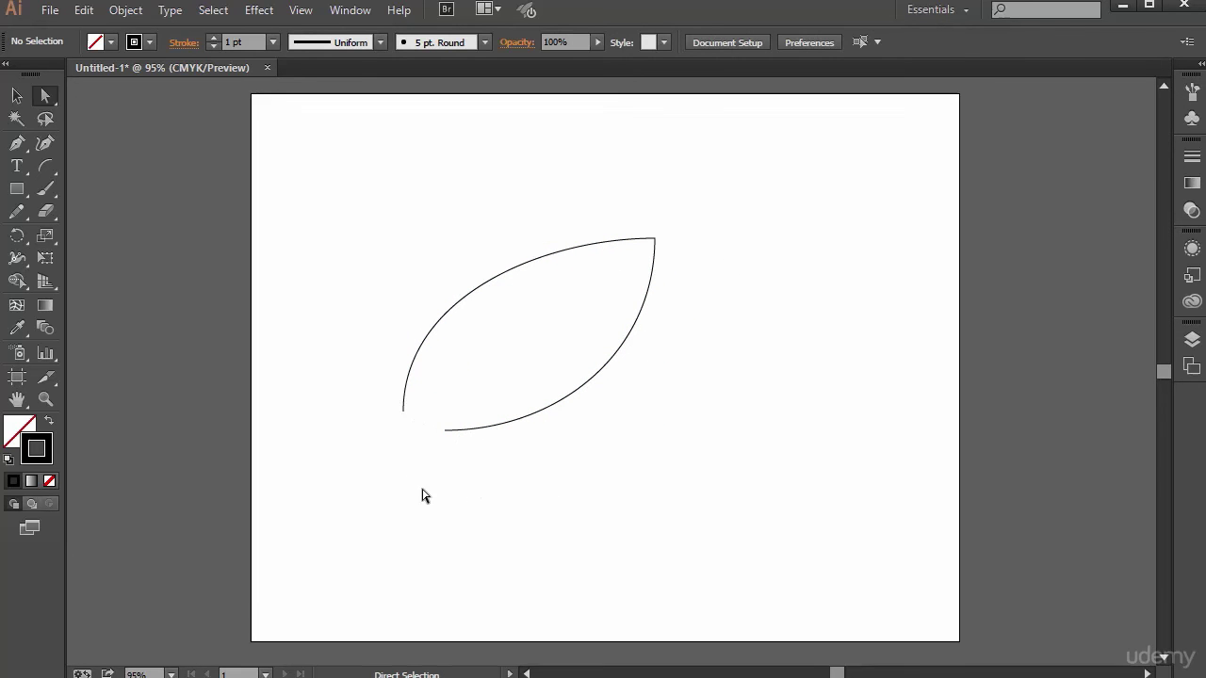
# Step: Join the two open lower-left end points of the leaf with a straight segment, and undo the join
pyautogui.moveTo(493, 402); pyautogui.dragTo(488, 382)
pyautogui.click(552, 538)
pyautogui.click(125, 10)
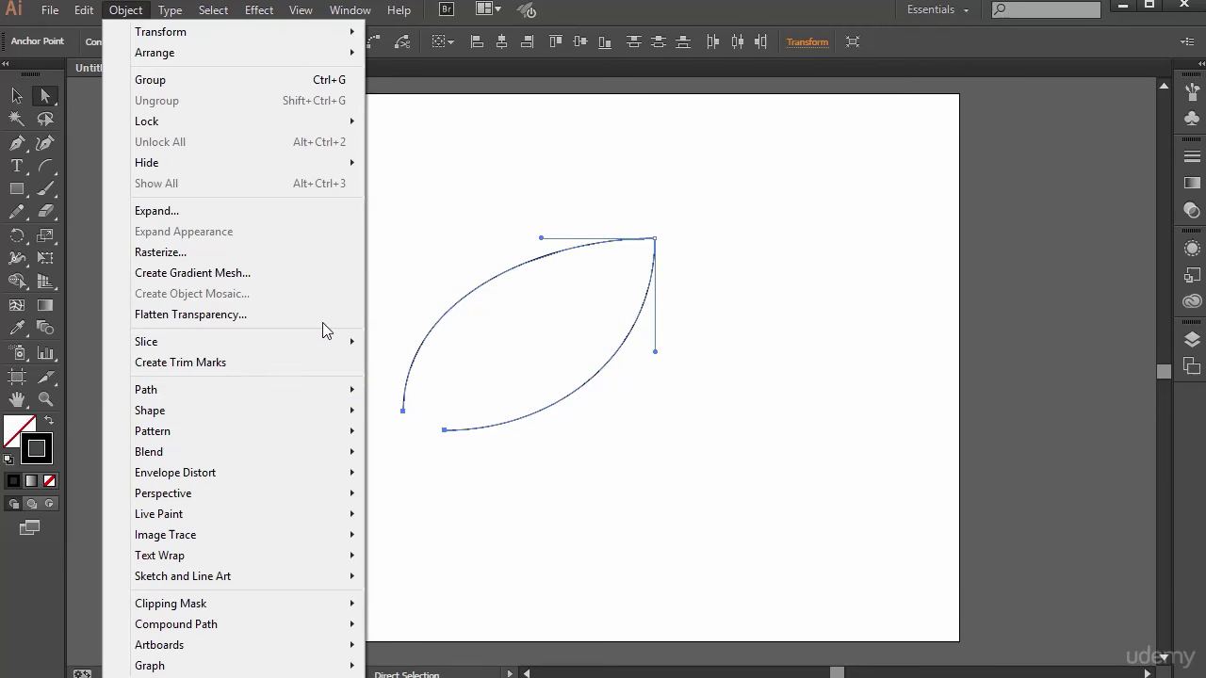
pyautogui.moveTo(302, 395)
pyautogui.click(395, 389)
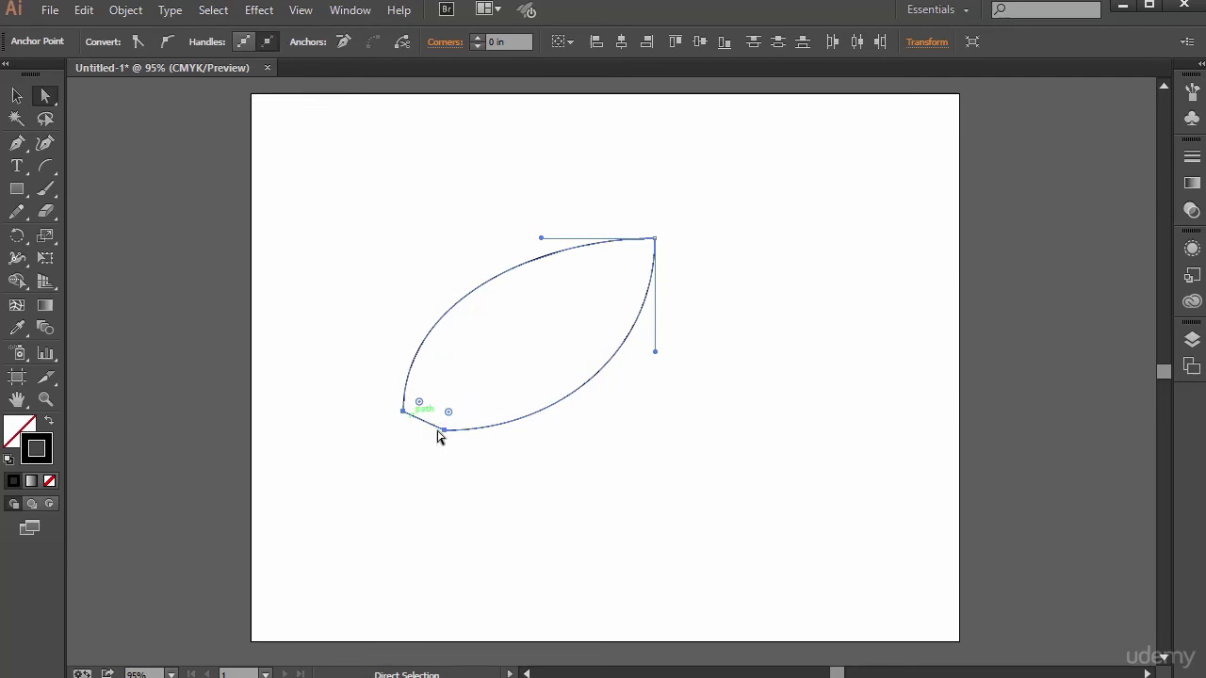
pyautogui.click(84, 9)
pyautogui.click(114, 31)
pyautogui.click(873, 468)
# Step: Move the open leaf path to the upper-right corner of the artboard
pyautogui.press('v')
pyautogui.click(640, 304)
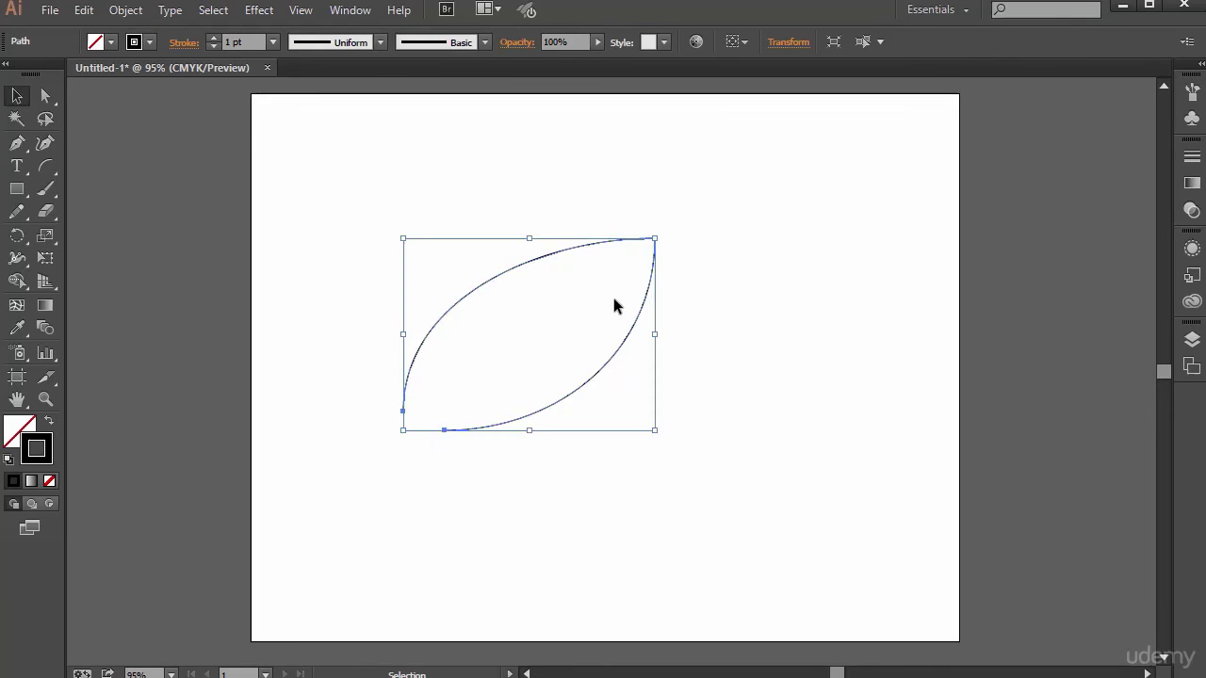
pyautogui.moveTo(524, 260); pyautogui.dragTo(786, 144)
pyautogui.click(713, 372)
# Step: Draw a large spiral in the middle of the artboard, adjusting its number of segments down to only a few
pyautogui.click(56, 171)
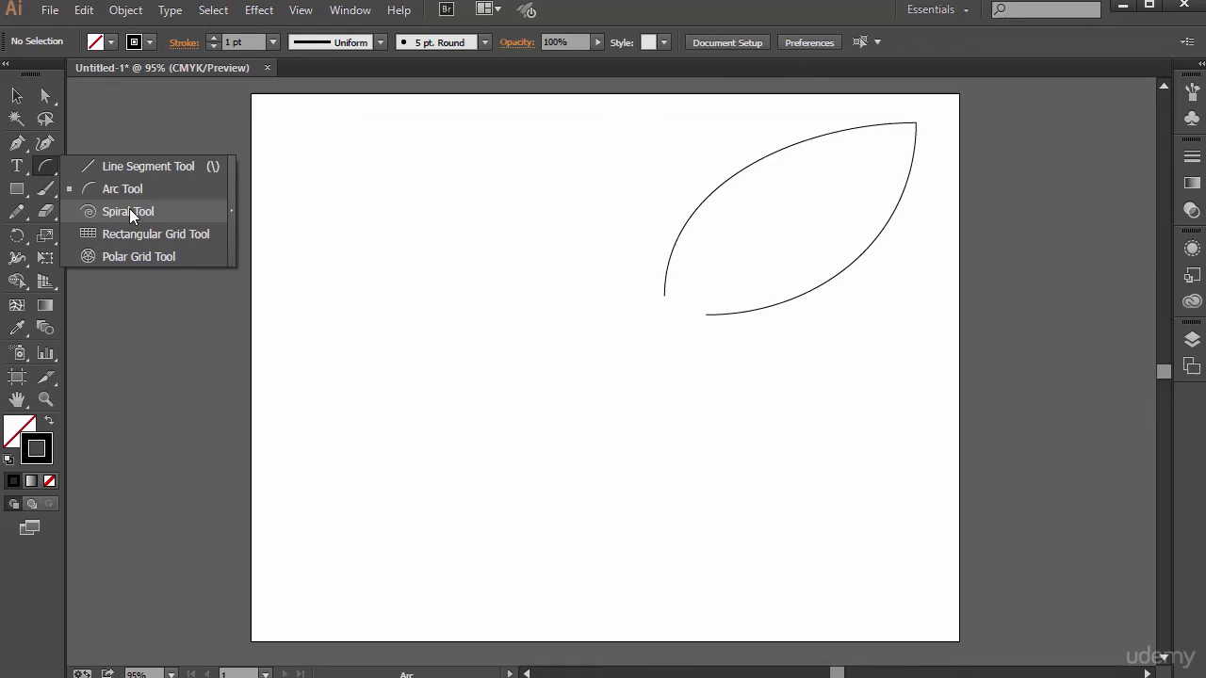
pyautogui.click(130, 210)
pyautogui.moveTo(477, 325); pyautogui.dragTo(614, 426)
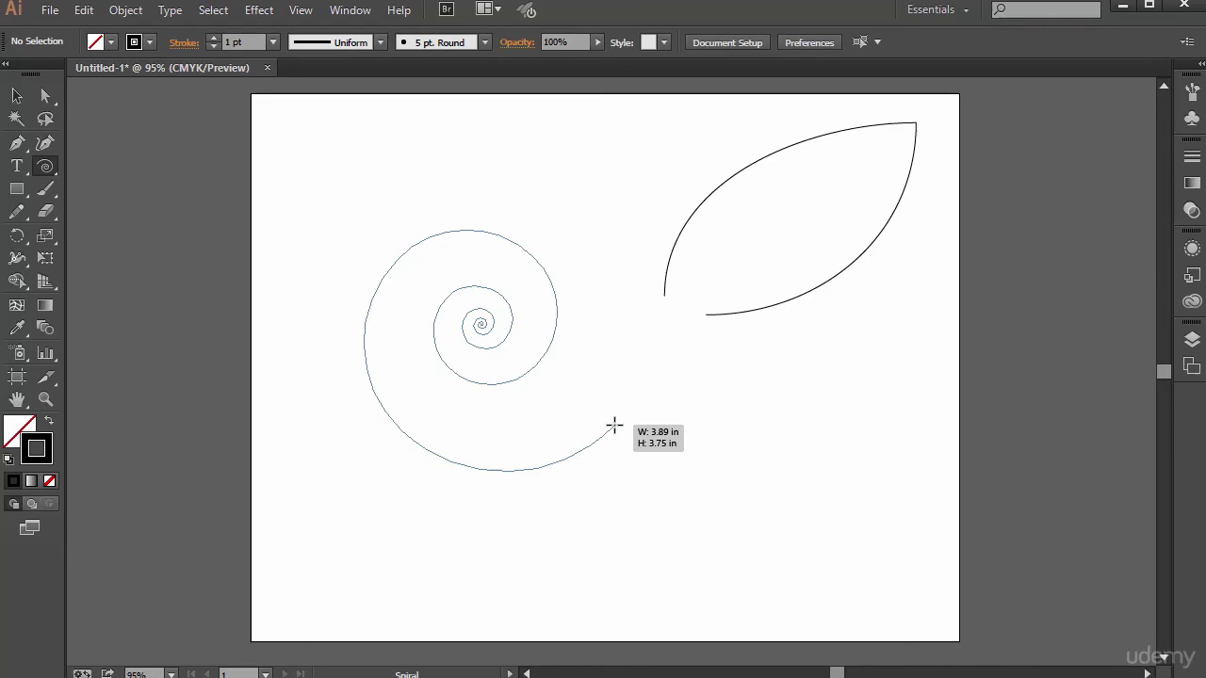
pyautogui.press('Down')
pyautogui.moveTo(613, 425); pyautogui.dragTo(764, 334)
pyautogui.press('Down')
pyautogui.press('Down')
pyautogui.press('Down')
pyautogui.press('Down')
pyautogui.press('Up')
pyautogui.press('Up')
pyautogui.press('Up')
pyautogui.press('Up')
pyautogui.press('Up')
pyautogui.press('Up')
pyautogui.press('Up')
pyautogui.press('Up')
pyautogui.press('Down')
pyautogui.press('Down')
pyautogui.press('Down')
pyautogui.press('Down')
pyautogui.press('Down')
pyautogui.press('Down')
pyautogui.press('Down')
pyautogui.press('Down')
pyautogui.press('Down')
pyautogui.press('Down')
pyautogui.press('Down')
# Step: Move the spiral to the lower left so that its curled end lies outside the artboard
pyautogui.click(18, 97)
pyautogui.moveTo(643, 546); pyautogui.dragTo(280, 443)
pyautogui.click(198, 266)
# Step: Draw a second large spiral that arches across the upper artboard and curls up below the leaf
pyautogui.moveTo(45, 166); pyautogui.dragTo(111, 231)
pyautogui.moveTo(524, 441); pyautogui.dragTo(655, 519)
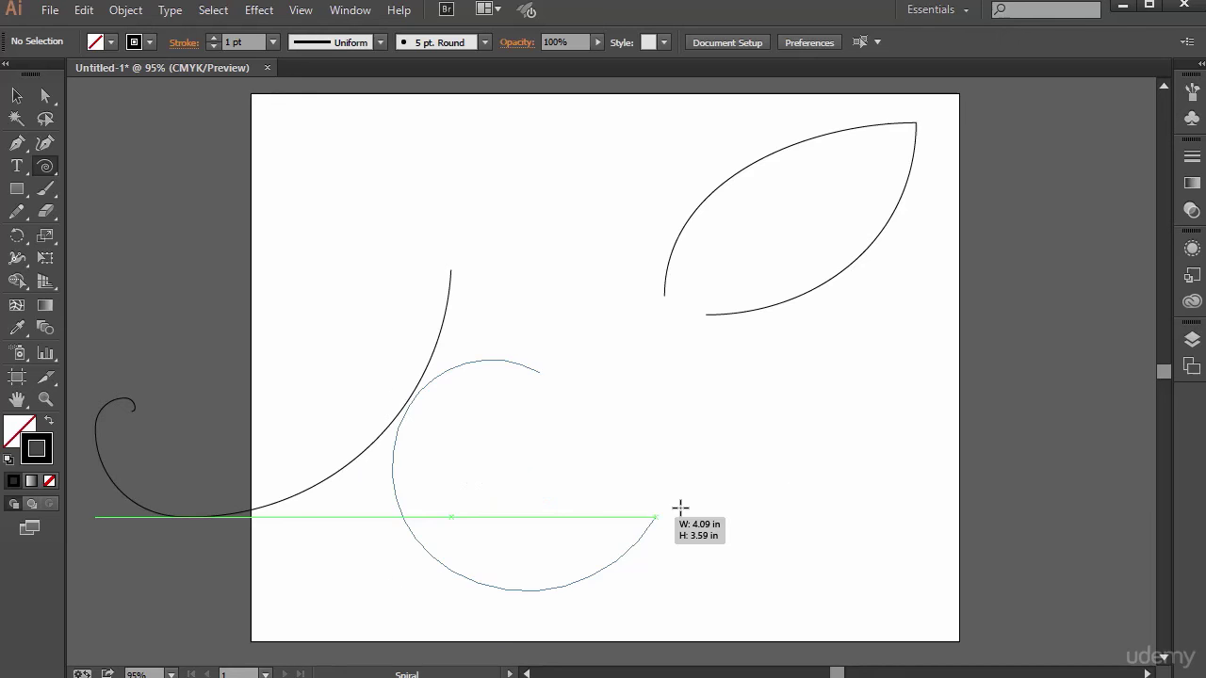
pyautogui.moveTo(680, 508); pyautogui.dragTo(348, 200)
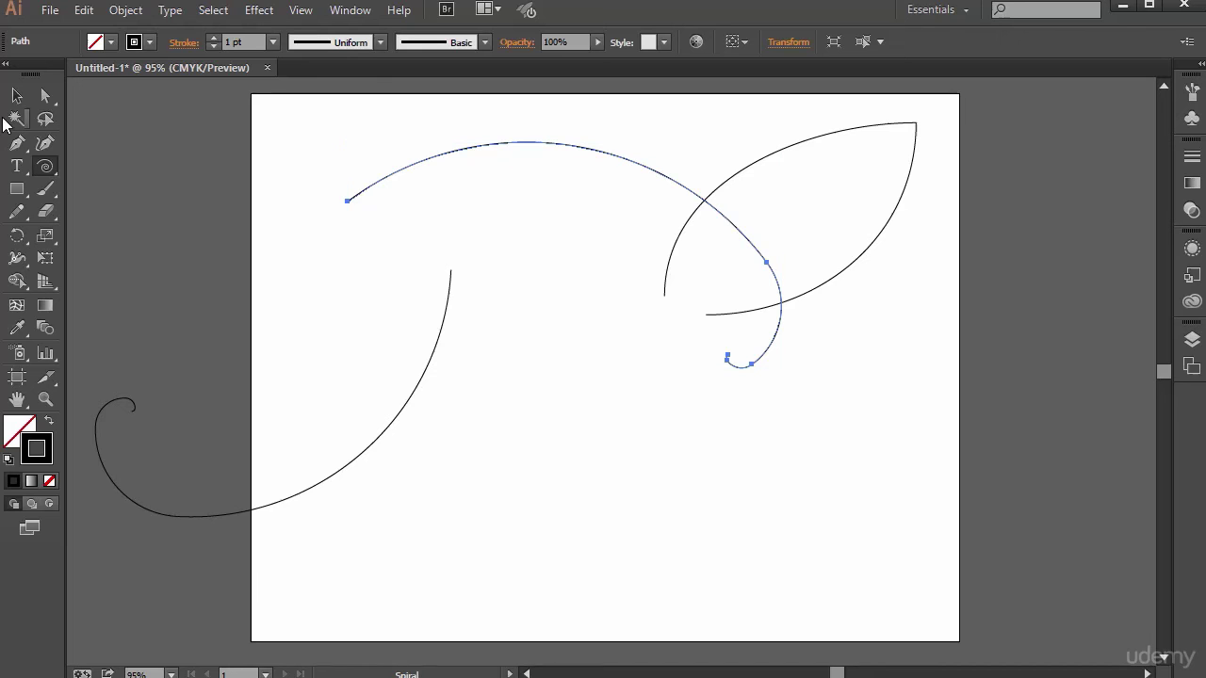
# Step: Draw a six-by-six rectangular grid in the lower-right area of the artboard and a small polar grid beside it
pyautogui.moveTo(46, 169); pyautogui.dragTo(111, 251)
pyautogui.moveTo(509, 446); pyautogui.dragTo(871, 574)
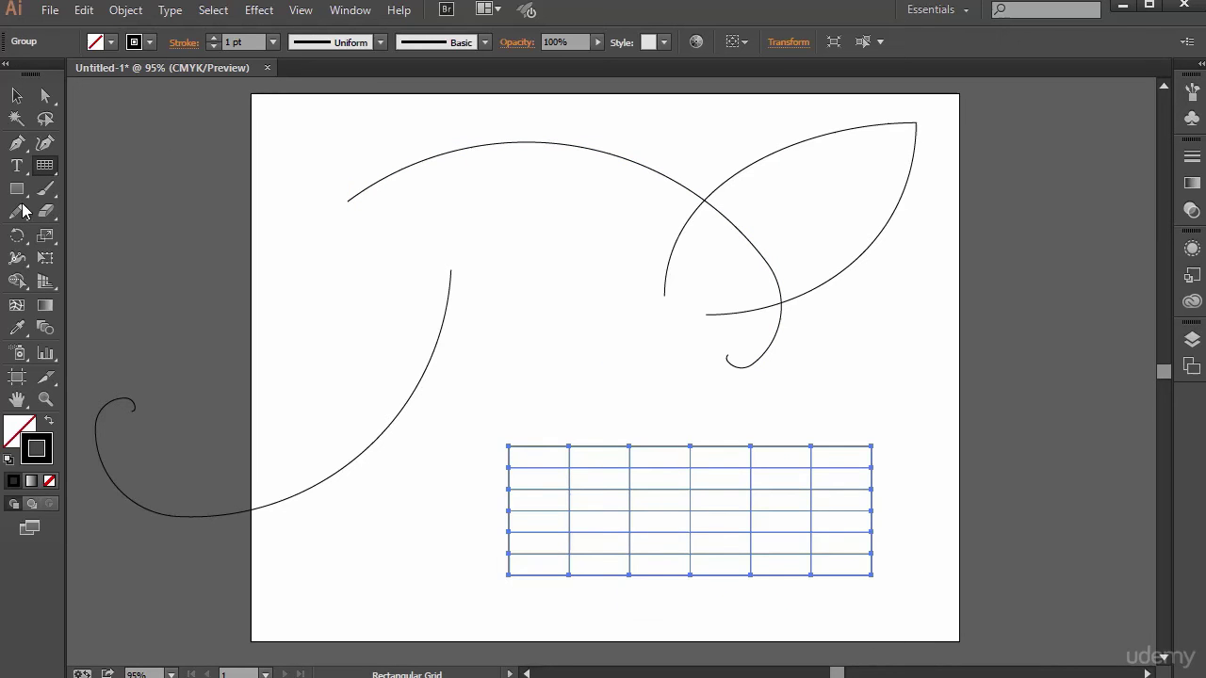
pyautogui.moveTo(45, 167); pyautogui.dragTo(106, 255)
pyautogui.moveTo(297, 297); pyautogui.dragTo(400, 402)
# Step: Draw a diagonal line segment in the upper-left area of the artboard, between the two spirals
pyautogui.moveTo(44, 166)
pyautogui.mouseDown()
pyautogui.moveTo(153, 188)
pyautogui.moveTo(183, 170)
pyautogui.moveTo(149, 190)
pyautogui.moveTo(133, 234)
pyautogui.moveTo(106, 194)
pyautogui.moveTo(143, 188)
pyautogui.moveTo(151, 233)
pyautogui.moveTo(192, 233)
pyautogui.moveTo(146, 257)
pyautogui.moveTo(44, 173)
pyautogui.mouseUp()
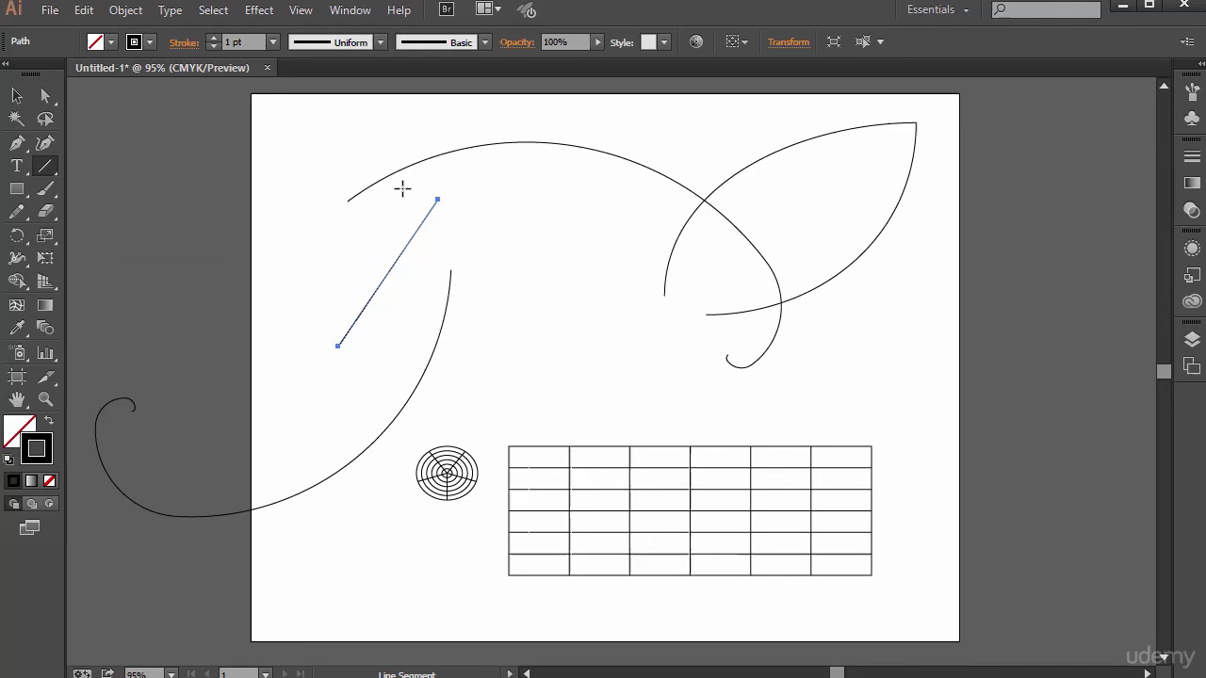
pyautogui.moveTo(388, 274); pyautogui.dragTo(387, 400)
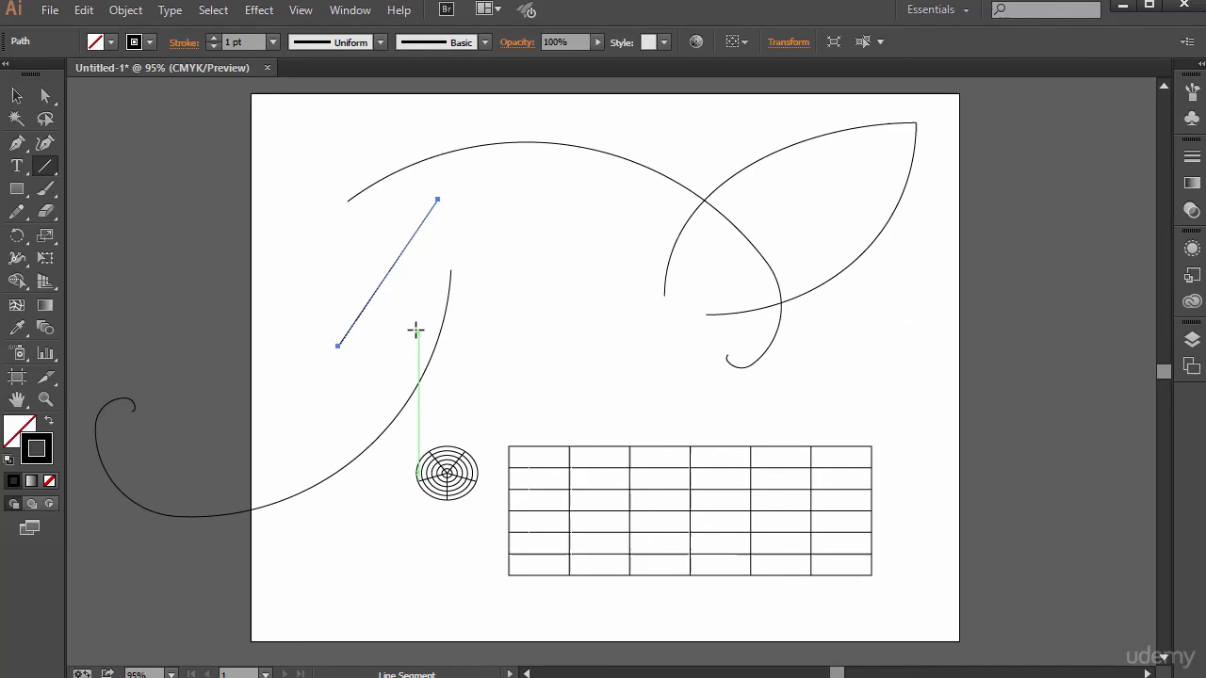